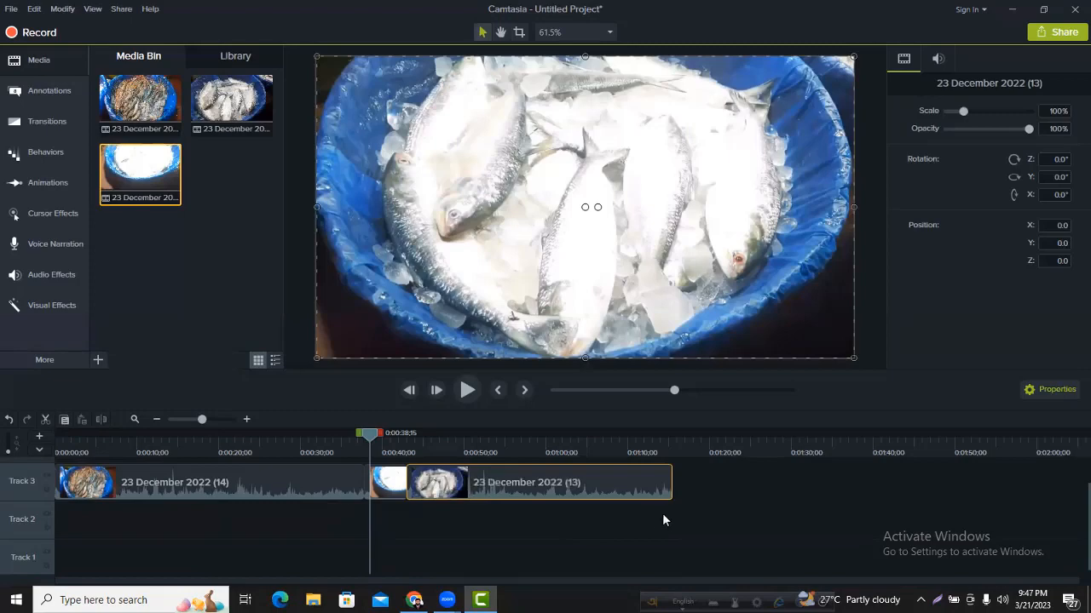
# Return the playhead to the start of the timeline and browse the available transitions.
pyautogui.click(666, 513)
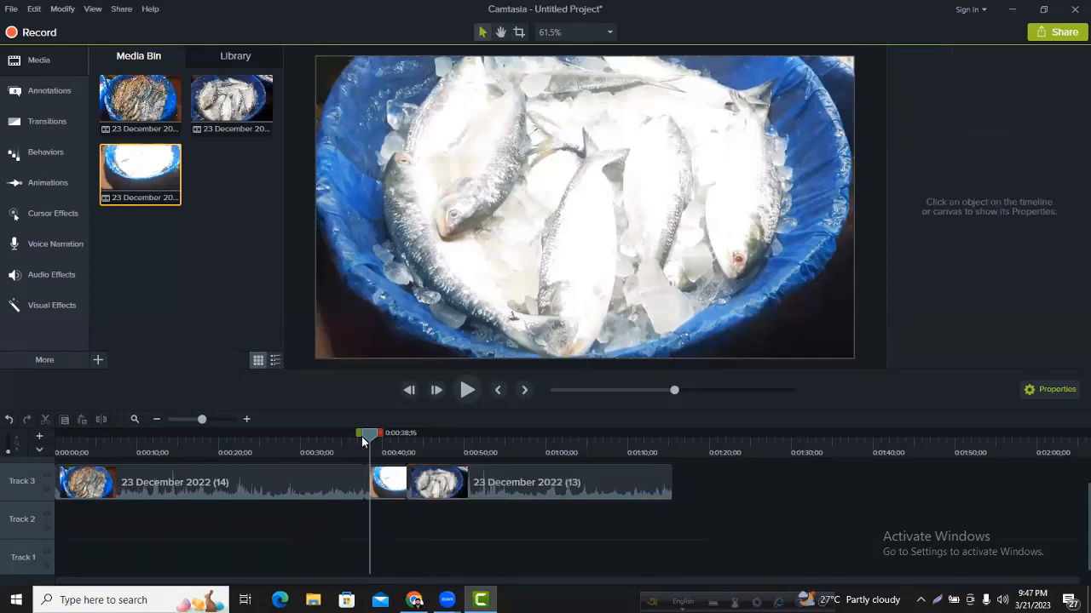
pyautogui.moveTo(369, 436); pyautogui.dragTo(47, 497)
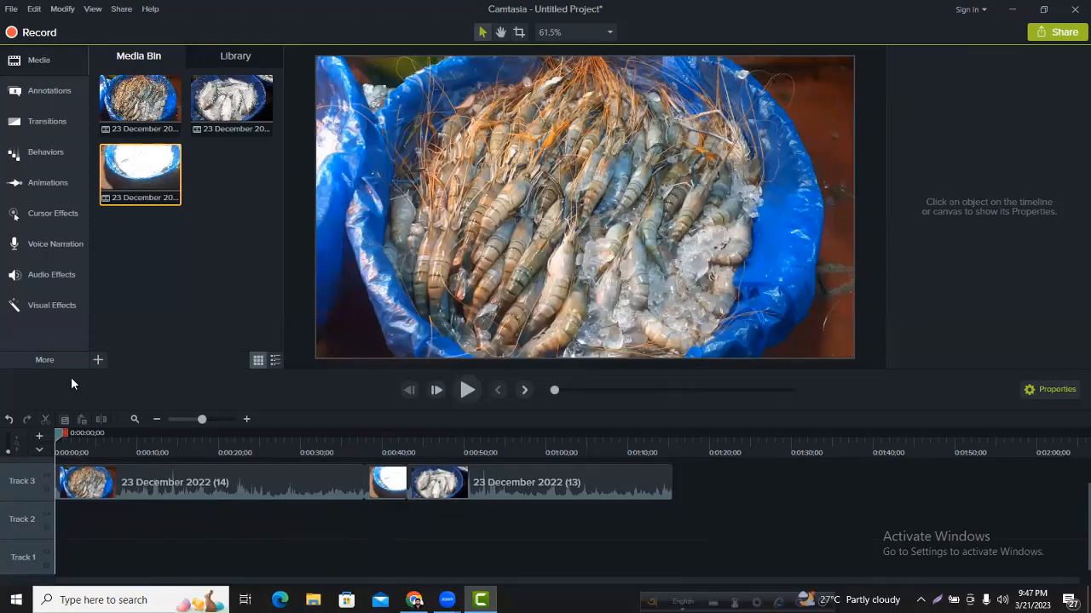
pyautogui.click(44, 122)
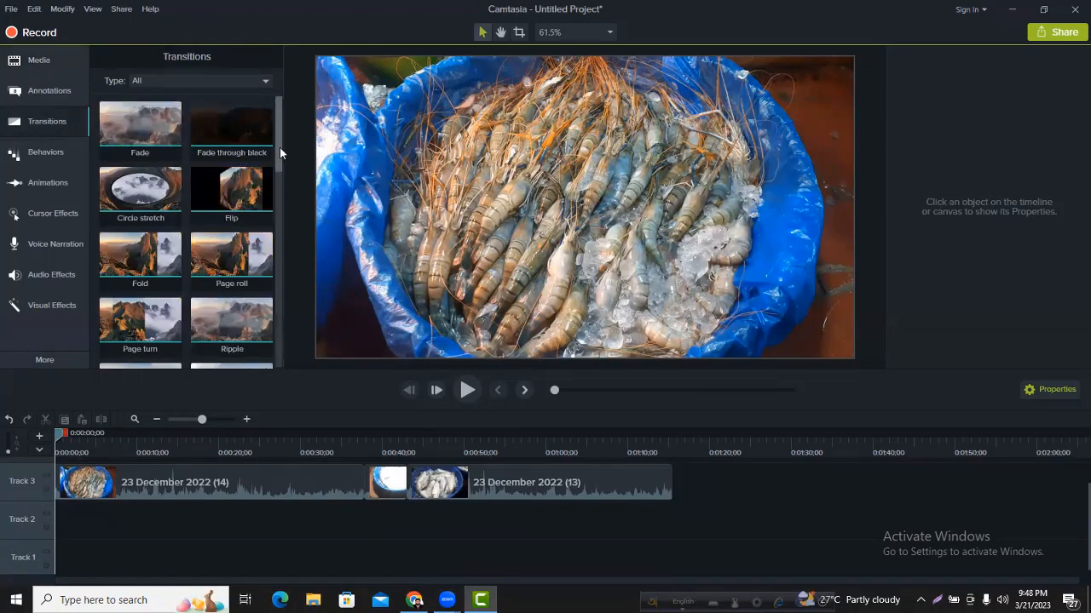
pyautogui.moveTo(279, 147); pyautogui.dragTo(264, 117)
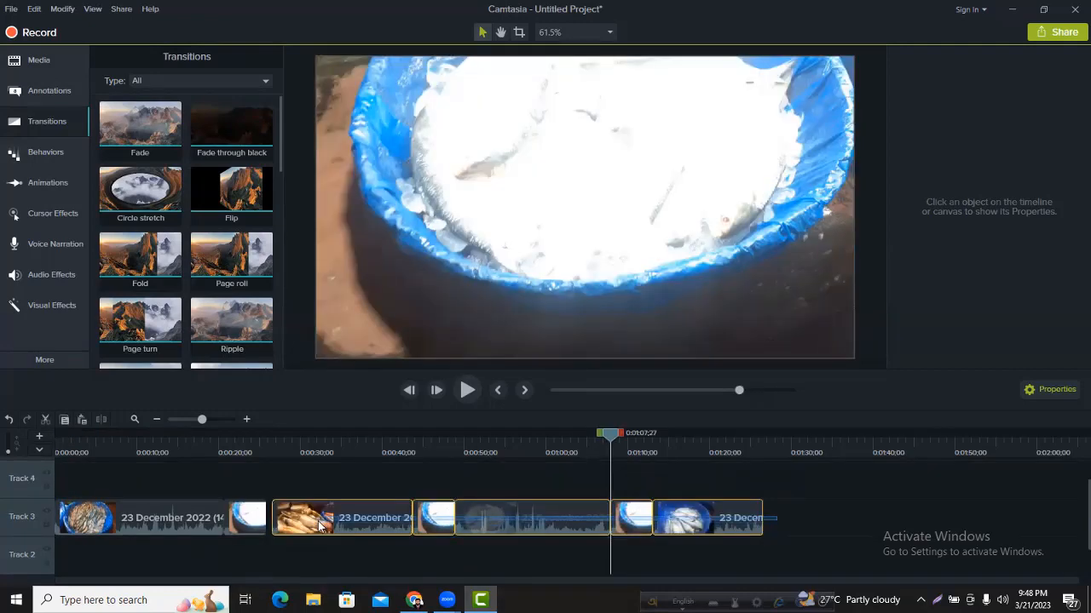
# Shift the selected clips on Track 3 earlier to close the gap after the second clip.
pyautogui.click(314, 526)
pyautogui.moveTo(294, 526); pyautogui.dragTo(295, 526)
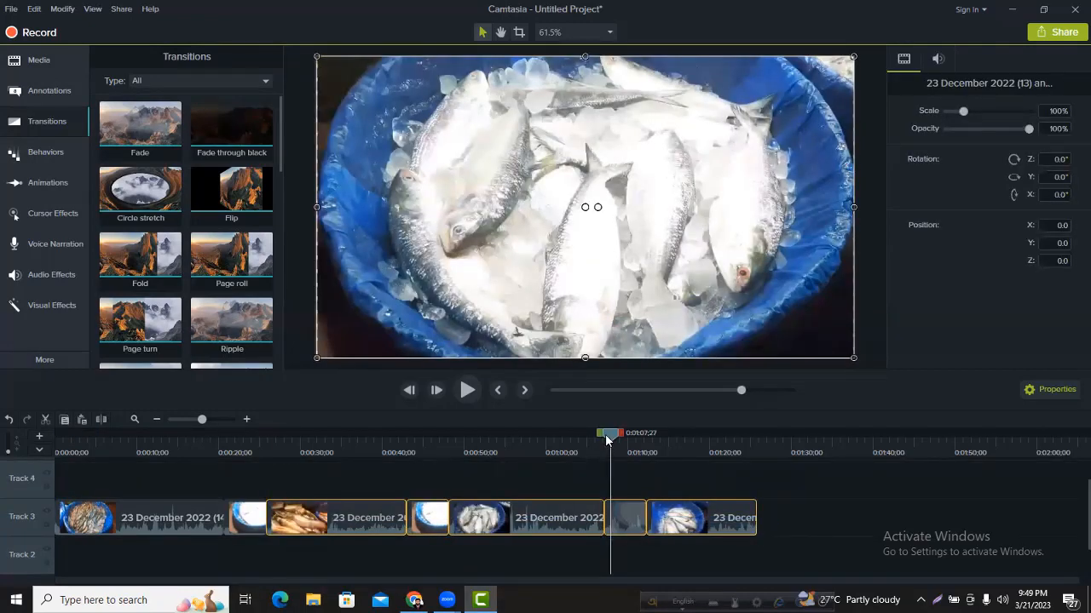
# Preview the timeline from the beginning, lower the speaker volume to 29 during playback, and stop near the end.
pyautogui.moveTo(609, 436); pyautogui.dragTo(53, 501)
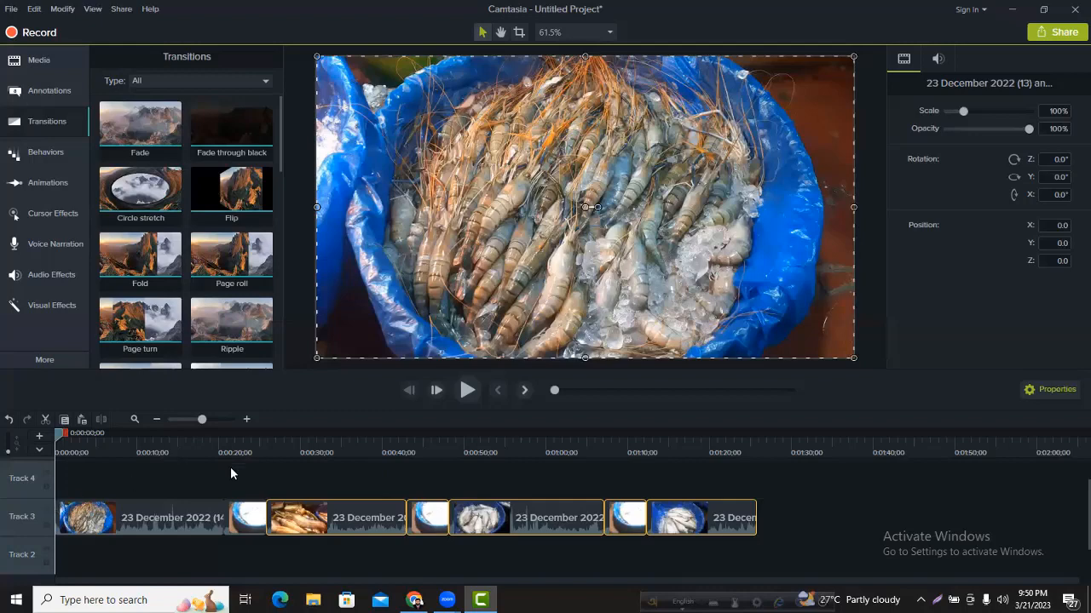
pyautogui.click(466, 391)
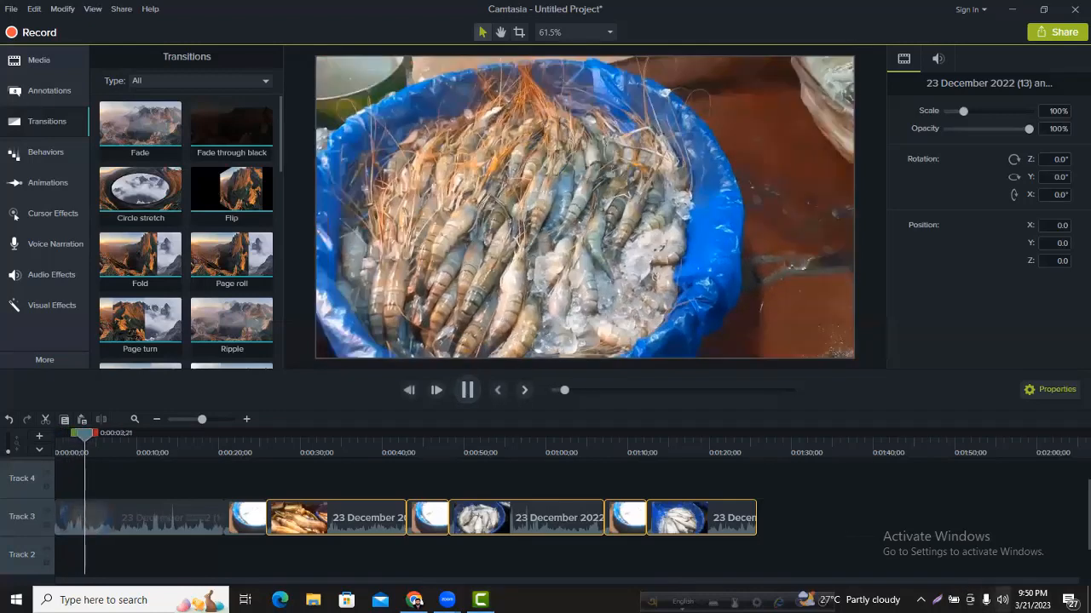
pyautogui.click(1002, 600)
pyautogui.click(973, 567)
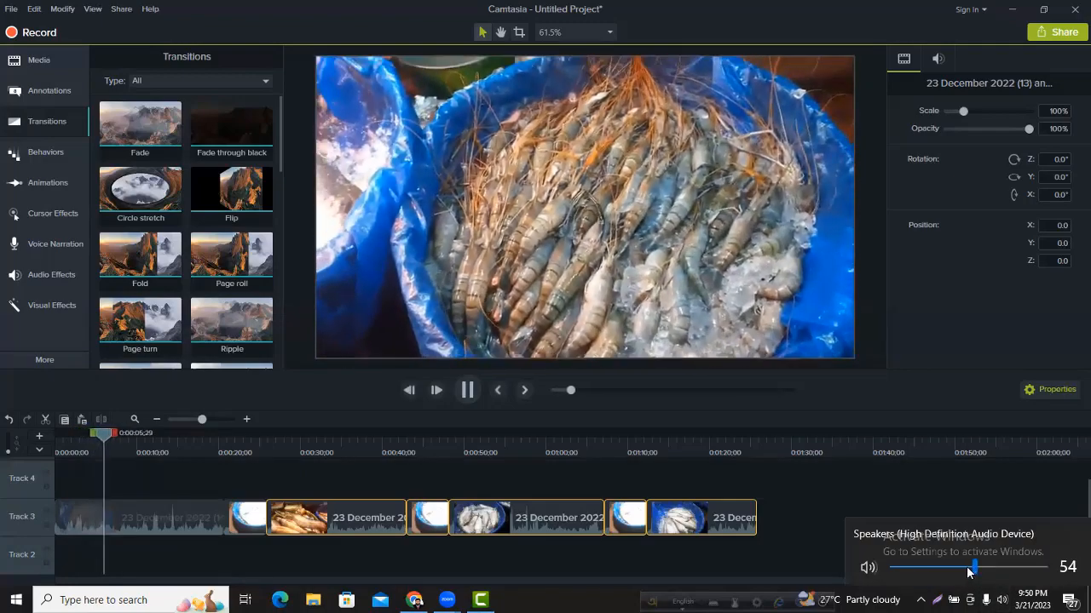
pyautogui.click(967, 567)
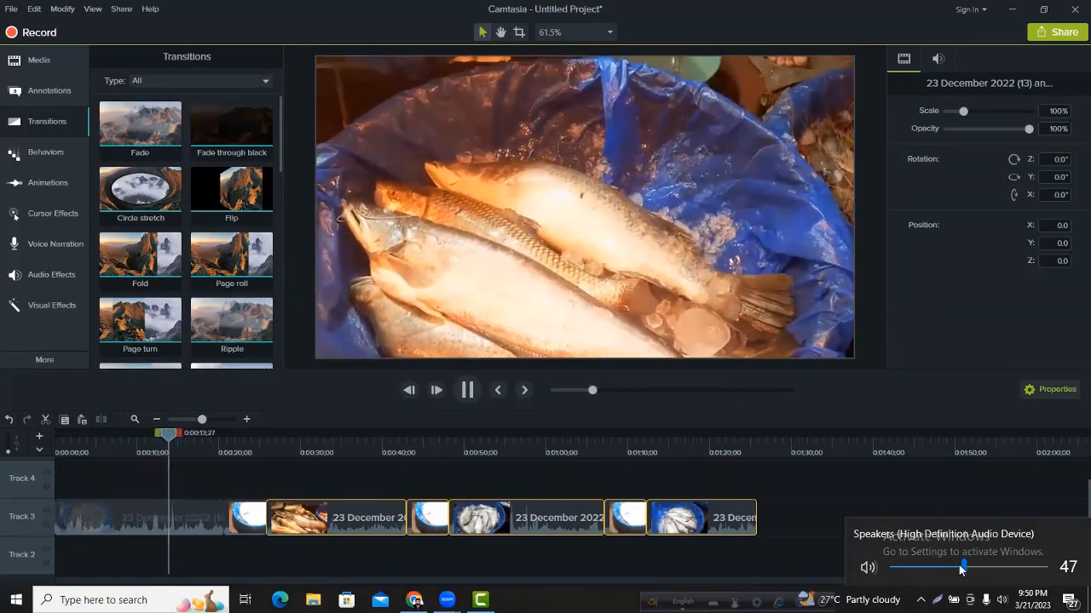
pyautogui.scroll(-9, 960, 569)
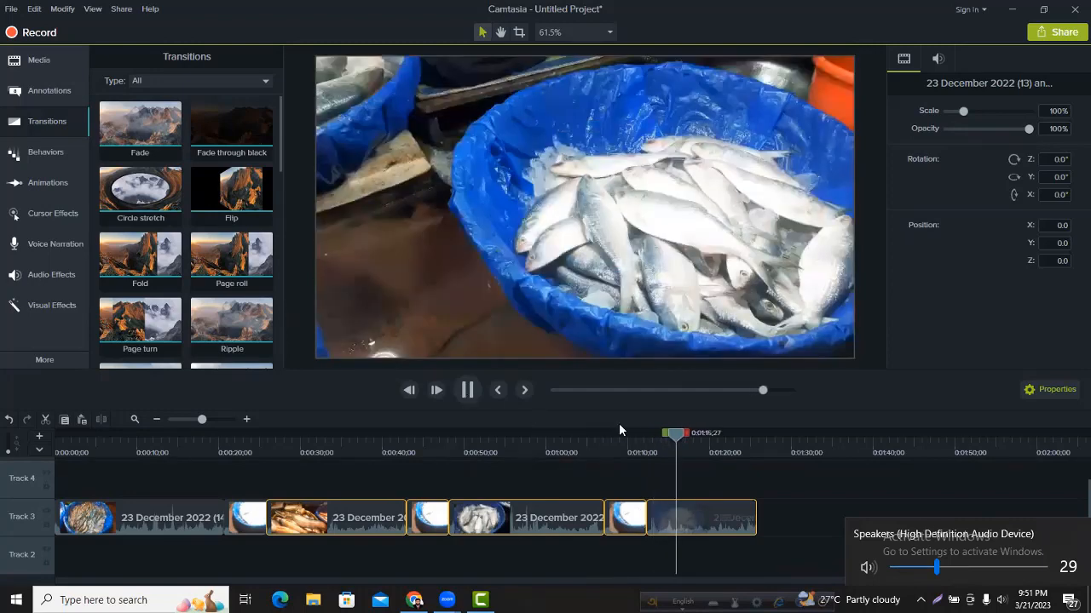
pyautogui.click(467, 391)
# Apply the Fade transition at the end of the first clip on Track 3, near the 20-second mark.
pyautogui.click(267, 494)
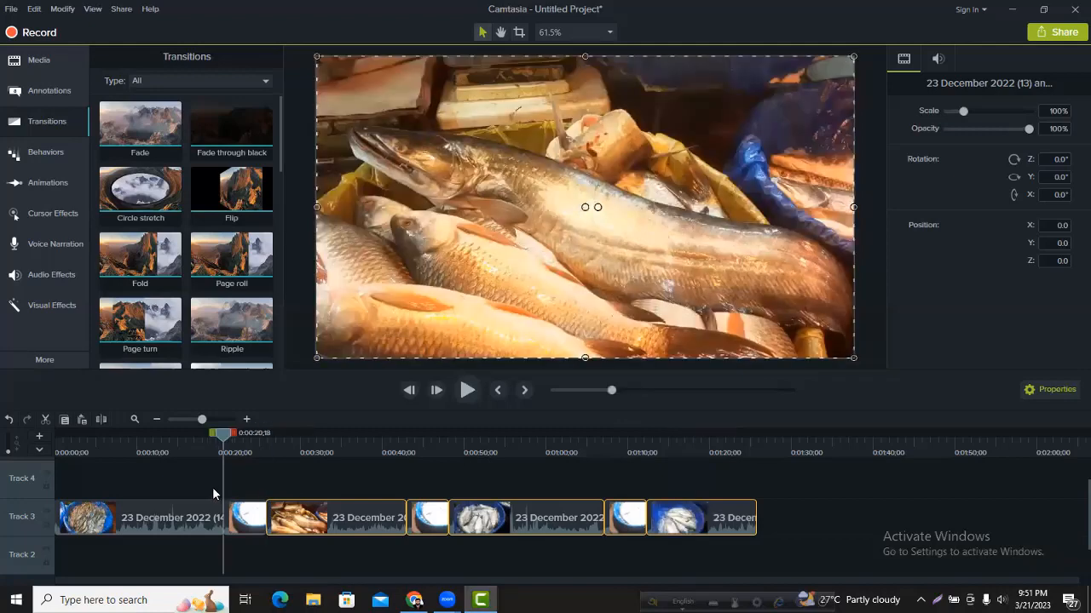
pyautogui.click(213, 492)
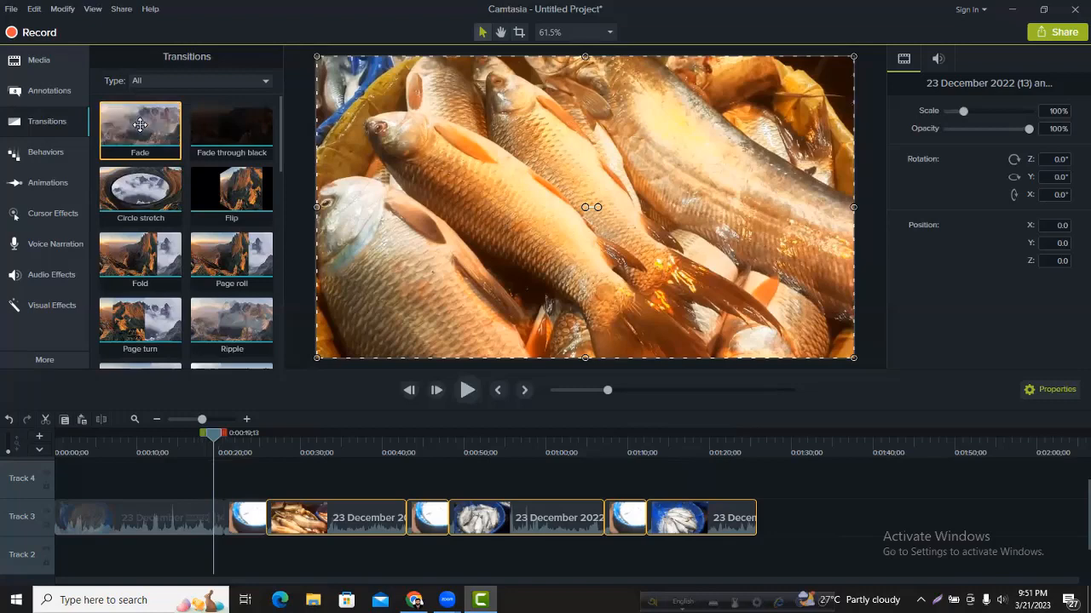
pyautogui.moveTo(140, 124); pyautogui.dragTo(223, 515)
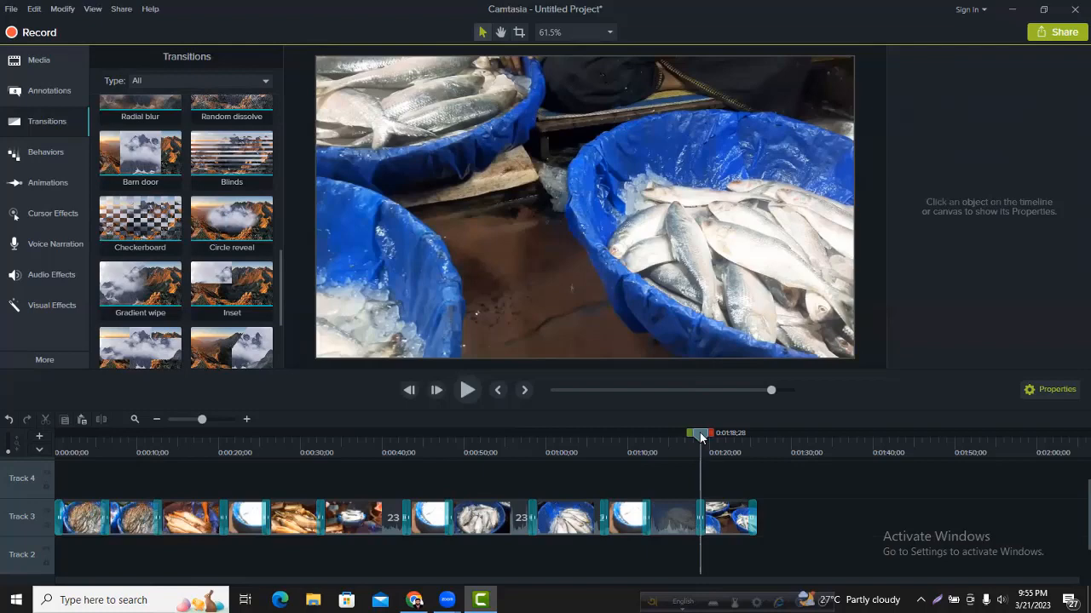
# Return the playhead to zero and apply the Radial wipe transition to the start of the first clip on Track 3.
pyautogui.moveTo(701, 437); pyautogui.dragTo(54, 488)
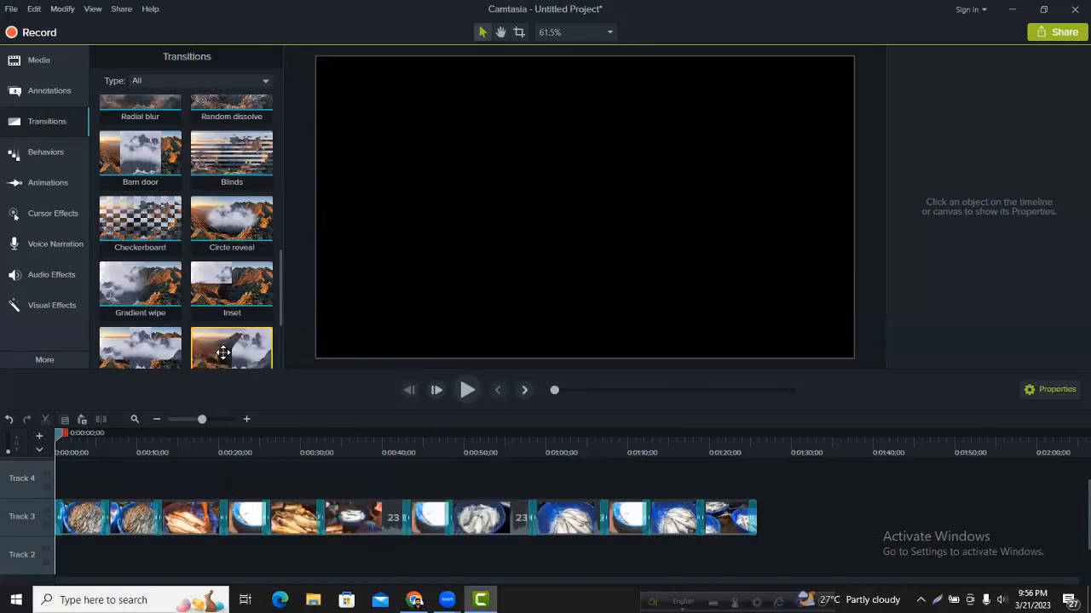
pyautogui.moveTo(222, 352); pyautogui.dragTo(60, 506)
# Produce the video as a local MP4 Smart Player (HTML5) file named Untitled Project in Downloads, using custom production settings with the default player options.
pyautogui.click(1055, 36)
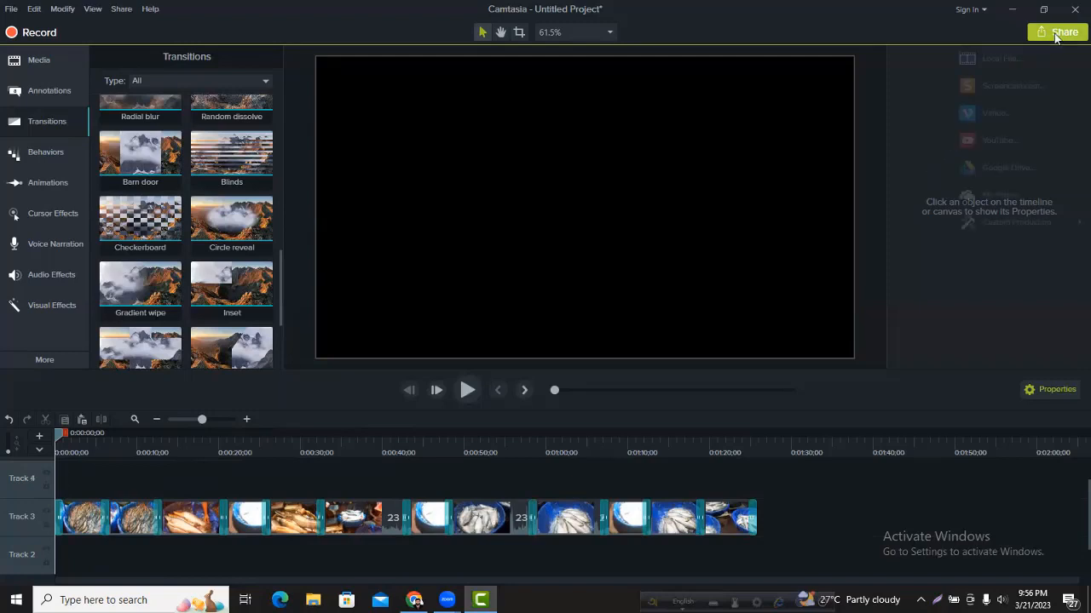
pyautogui.click(999, 59)
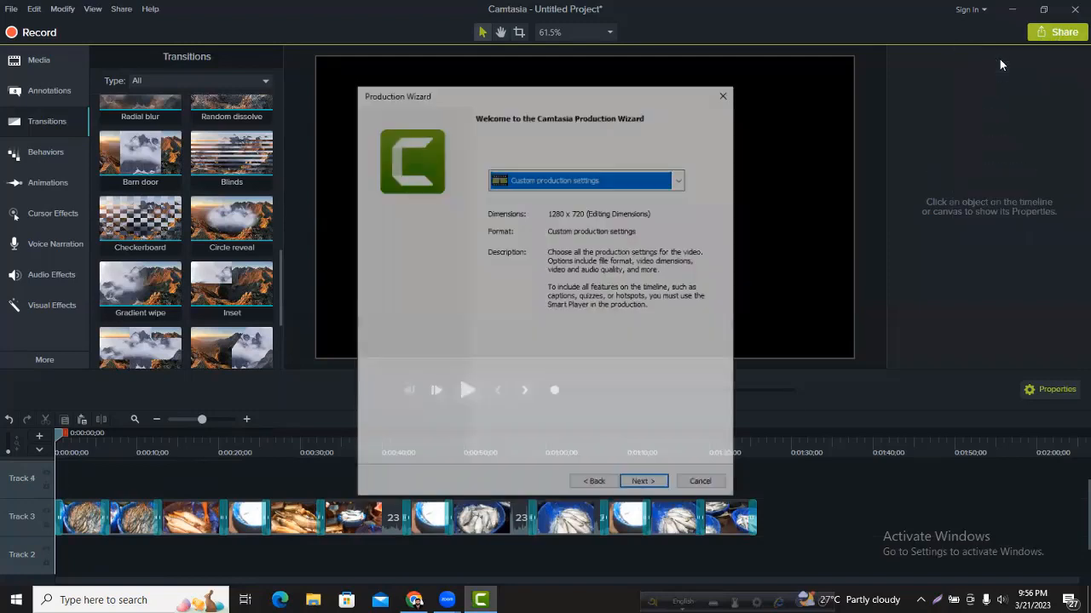
pyautogui.click(641, 486)
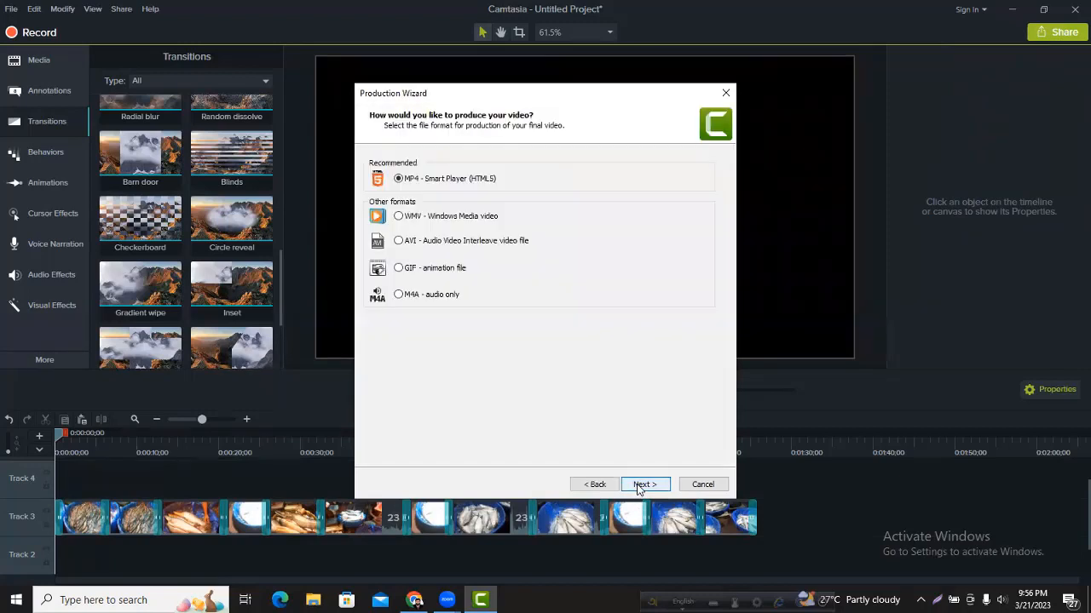
pyautogui.click(640, 485)
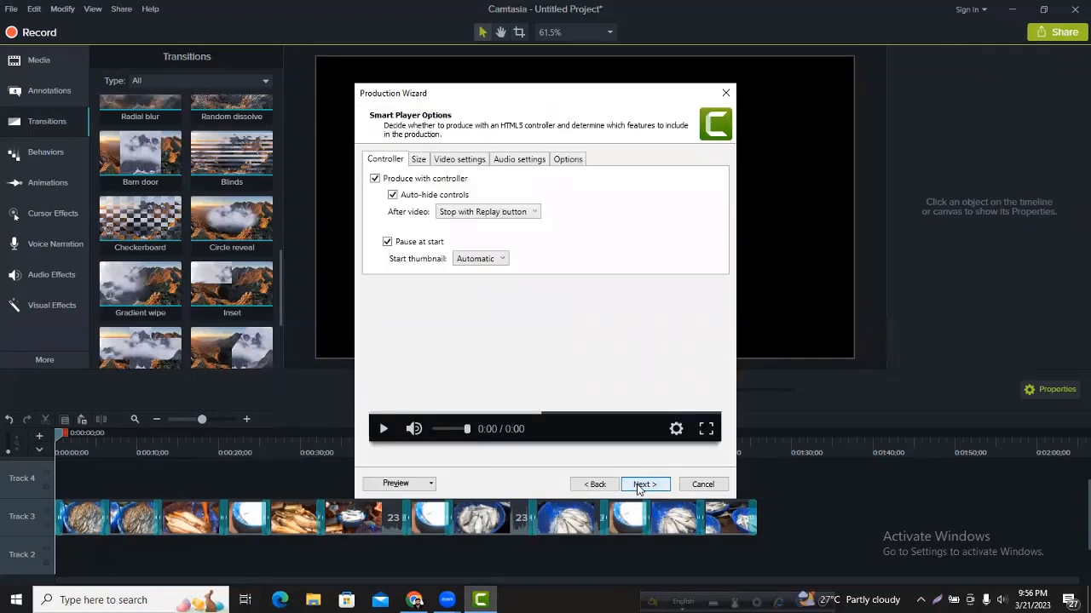
pyautogui.click(641, 485)
pyautogui.click(640, 485)
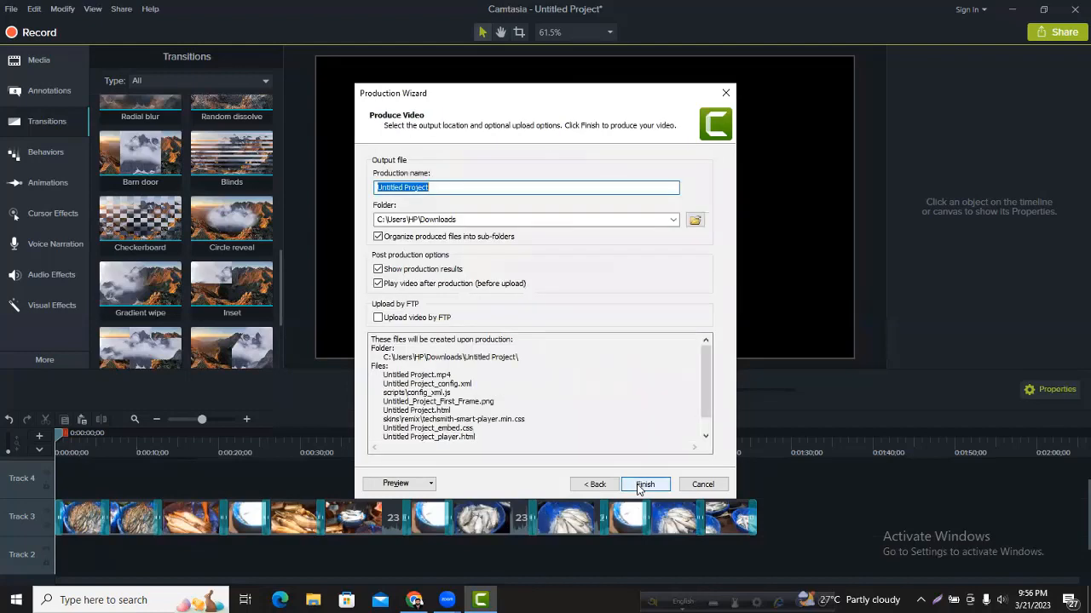
pyautogui.click(639, 487)
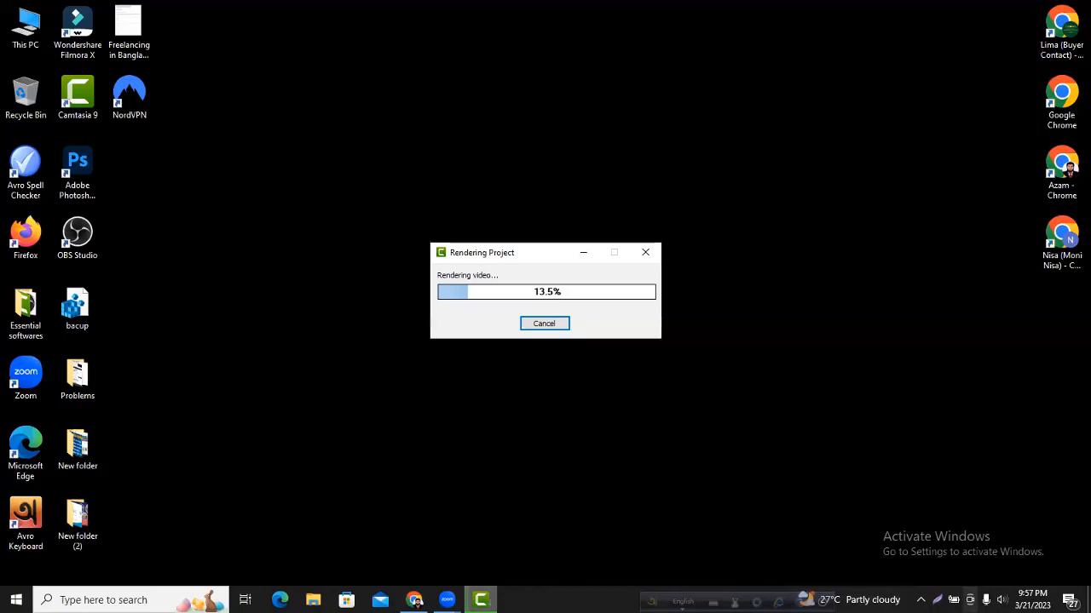
# Raise the speaker volume during rendering, finish the production results, and minimize the editor to reach the produced video in Firefox.
pyautogui.click(1002, 600)
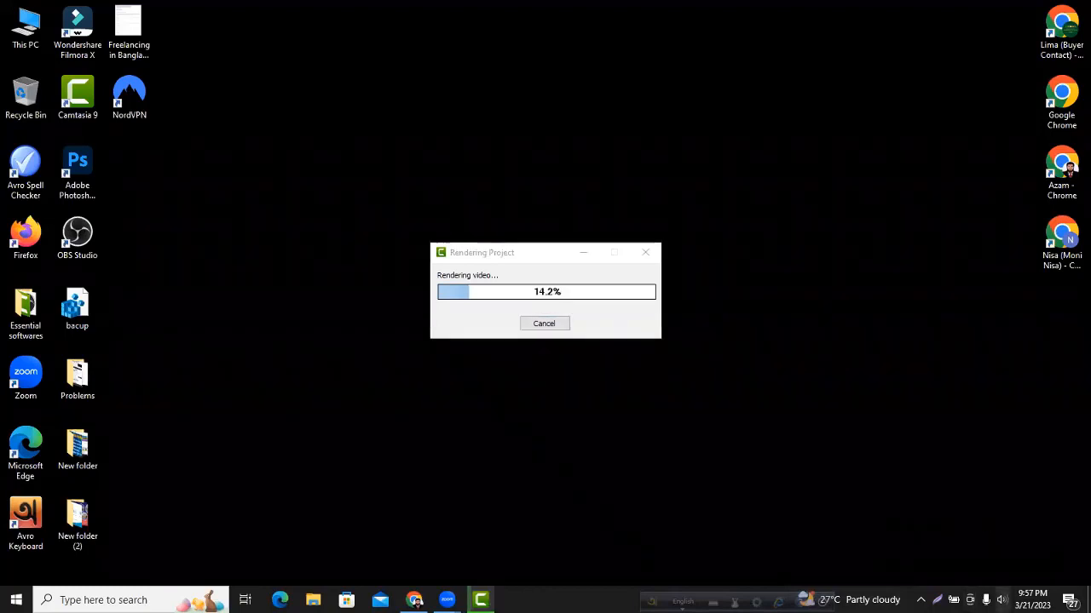
pyautogui.click(1037, 570)
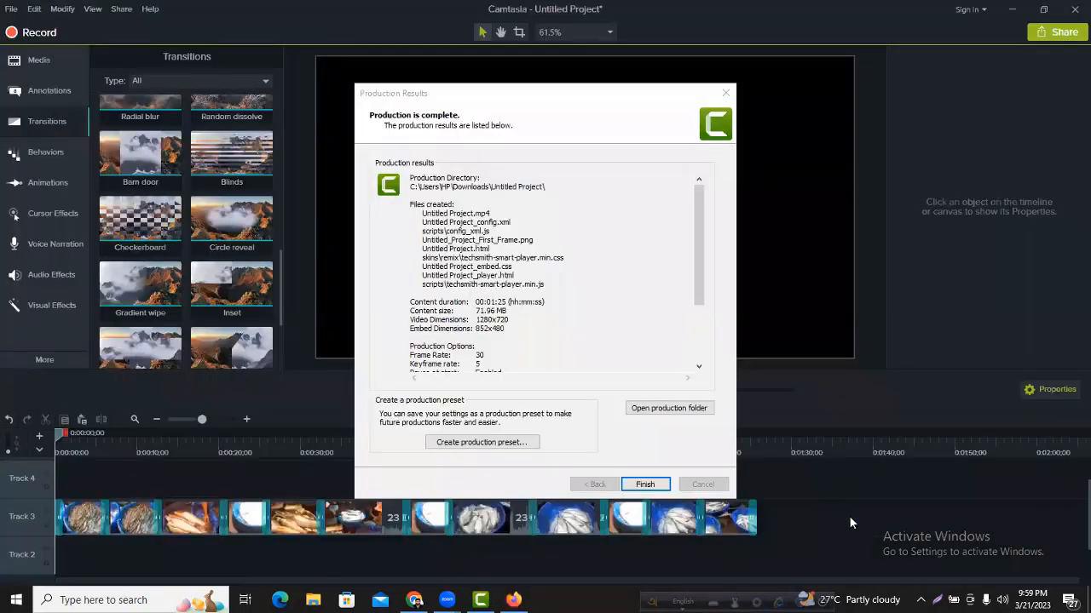
pyautogui.click(645, 485)
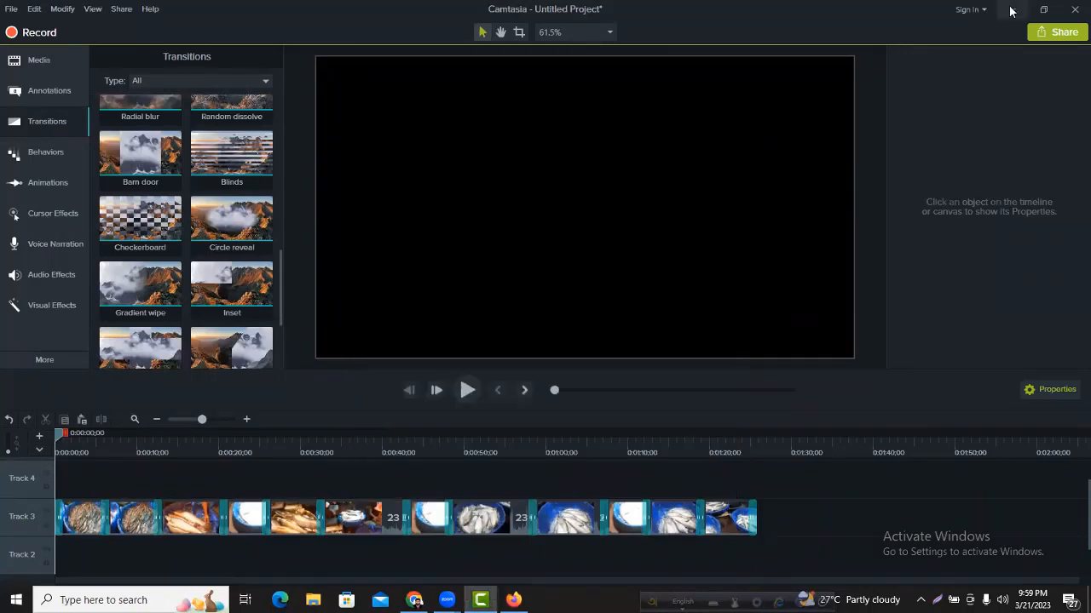
pyautogui.click(1011, 10)
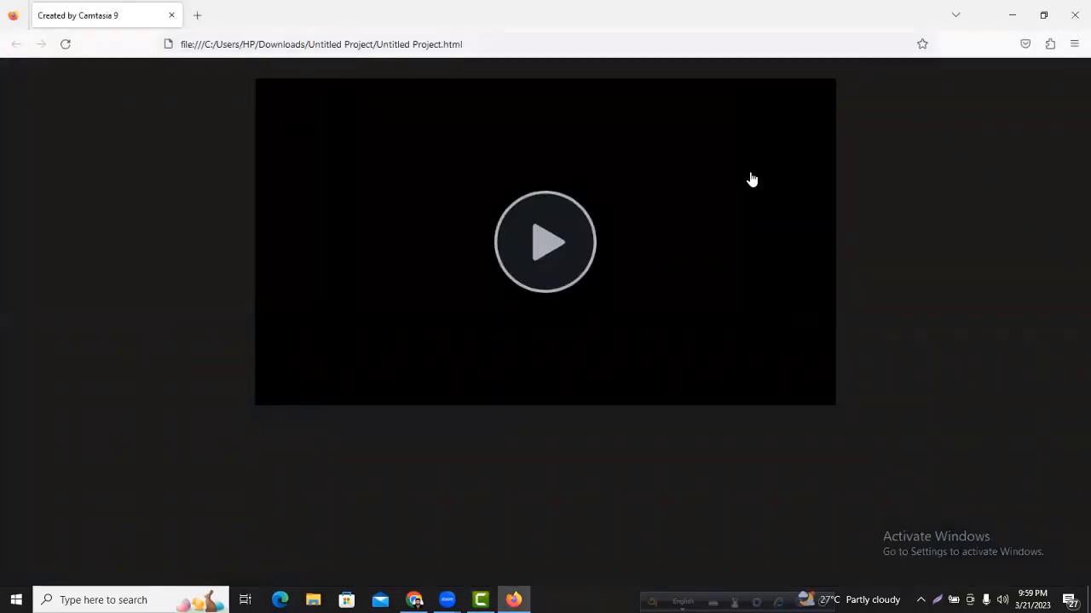
# Play the produced video in the browser and turn down the player's own volume.
pyautogui.click(546, 250)
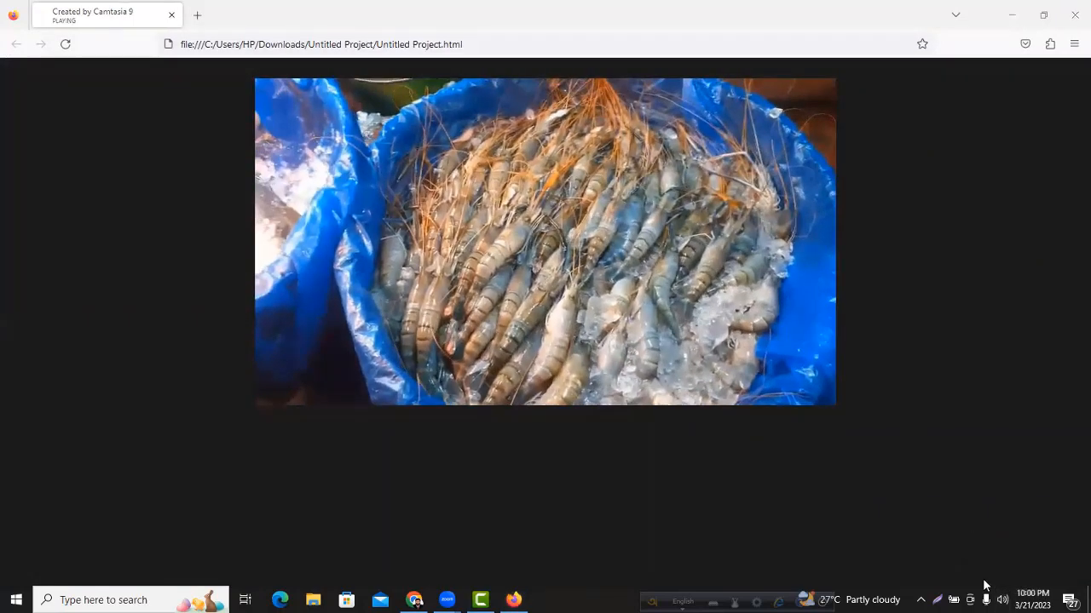
pyautogui.click(1002, 600)
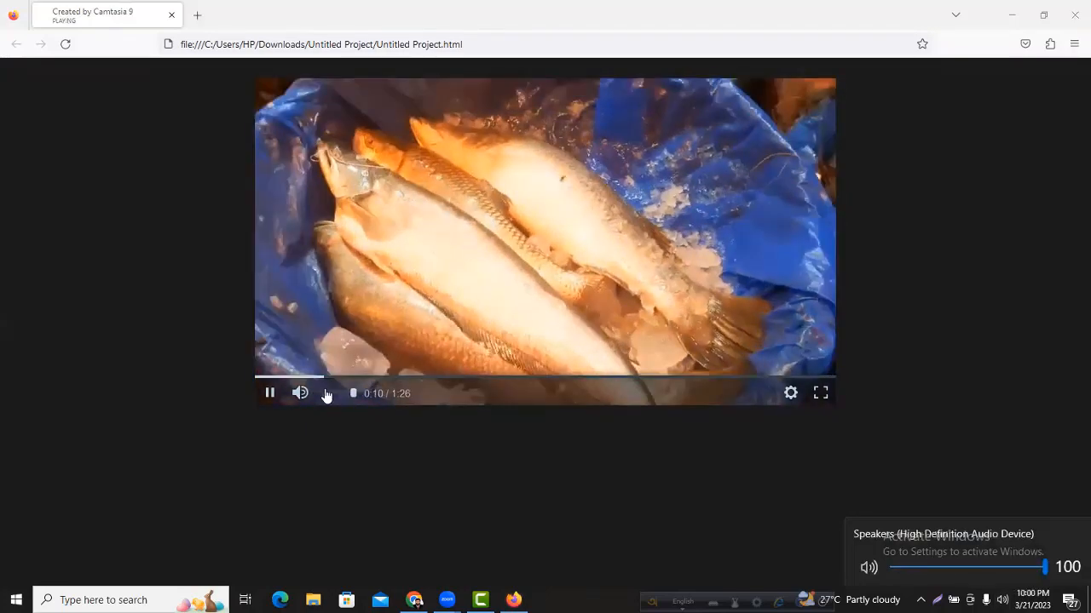
pyautogui.click(329, 393)
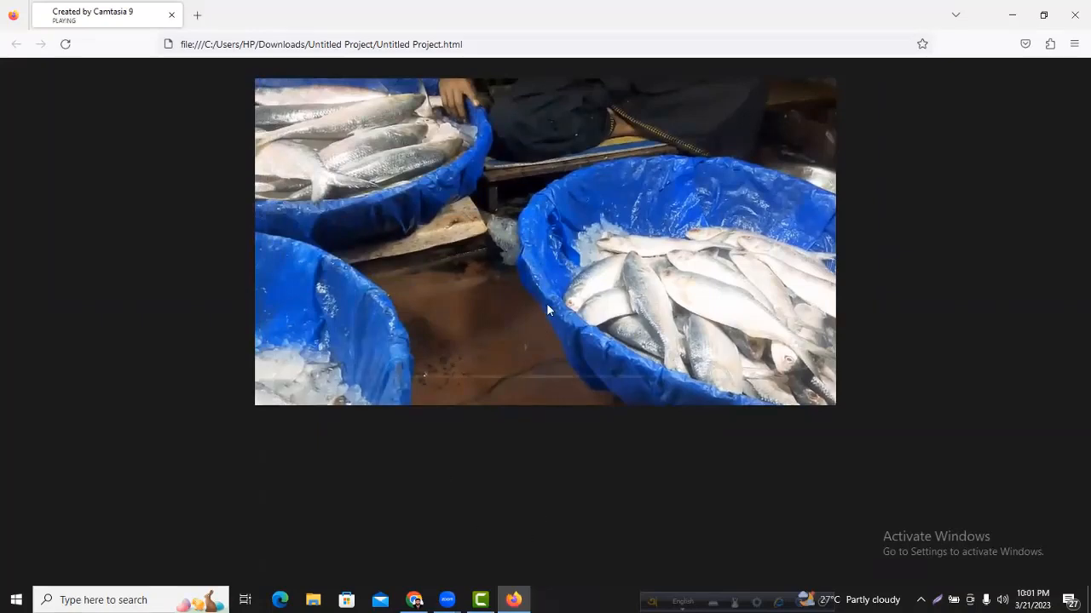
# Rewind the produced video to its opening seconds, replay it, and pause playback.
pyautogui.moveTo(553, 358)
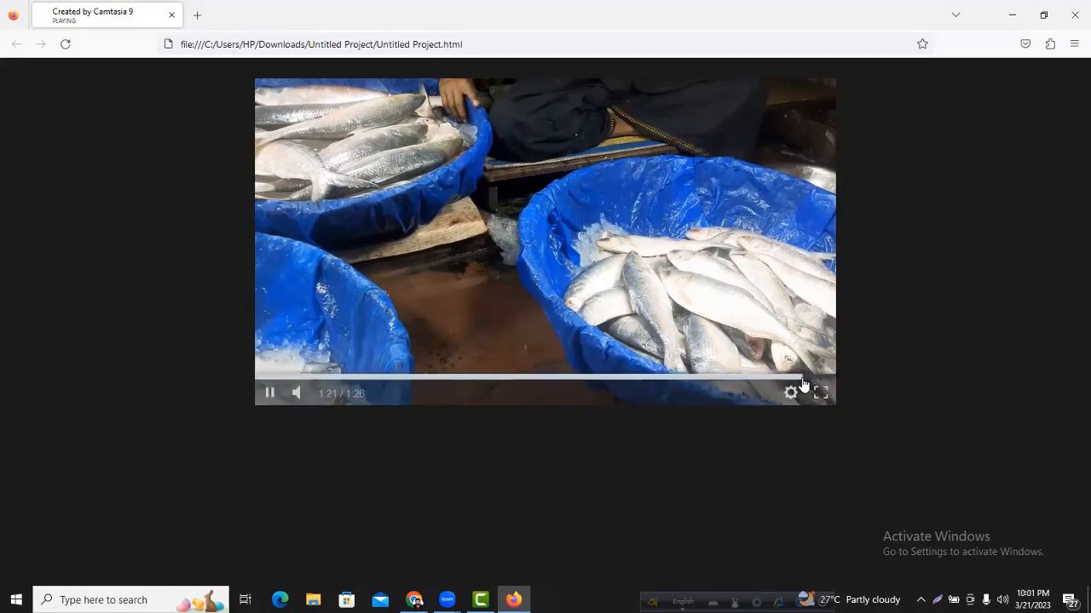
pyautogui.moveTo(803, 375); pyautogui.dragTo(289, 381)
pyautogui.click(263, 392)
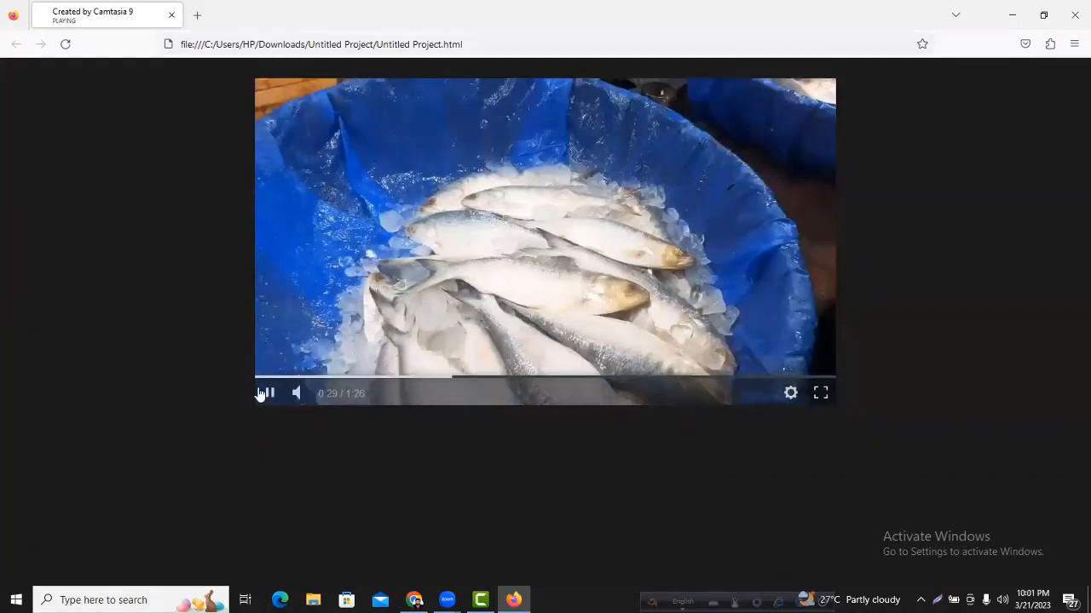
pyautogui.click(264, 391)
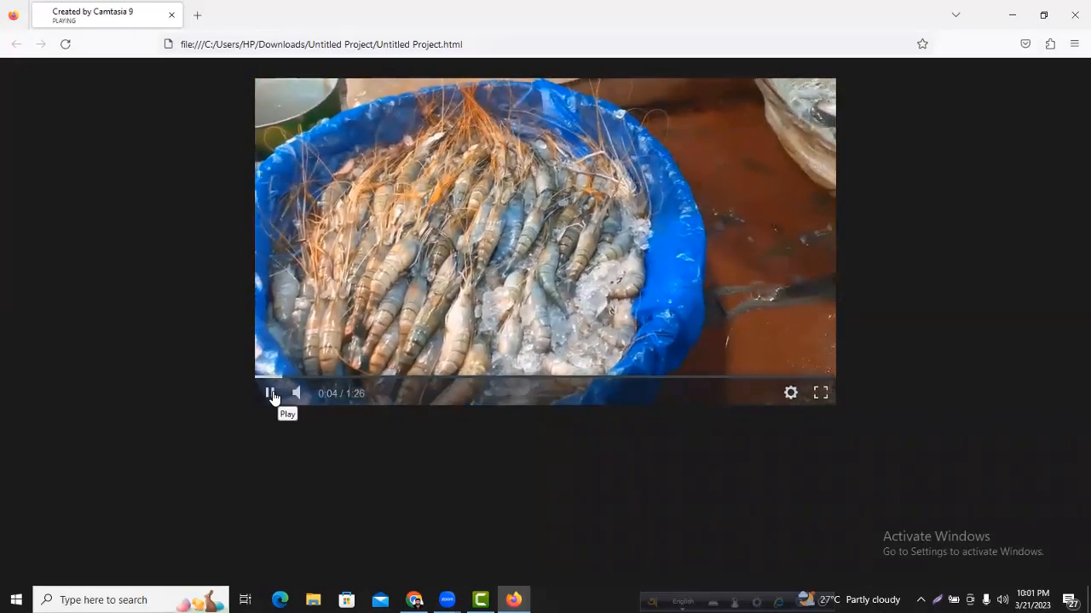
pyautogui.click(271, 394)
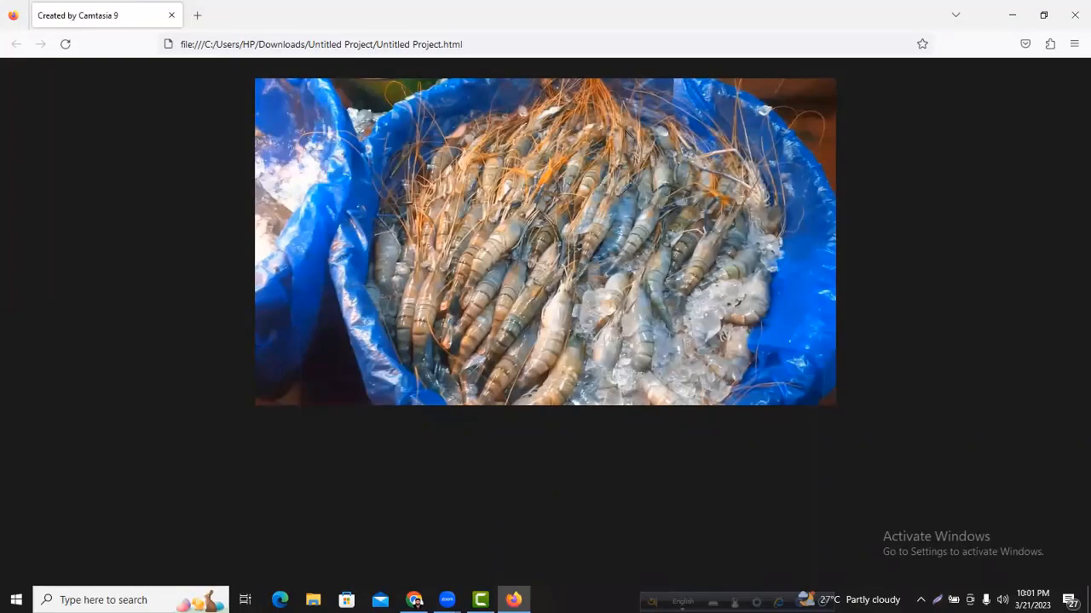
# Switch back to Camtasia, browse to the end of the transitions, and select Radial wipe.
pyautogui.click(481, 599)
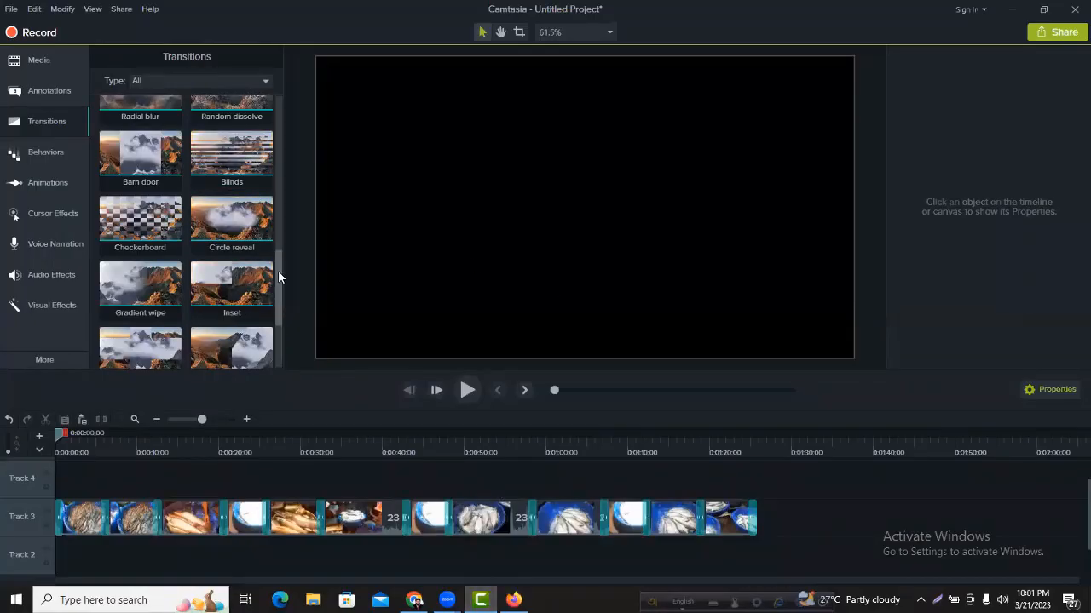
pyautogui.moveTo(280, 266); pyautogui.dragTo(279, 327)
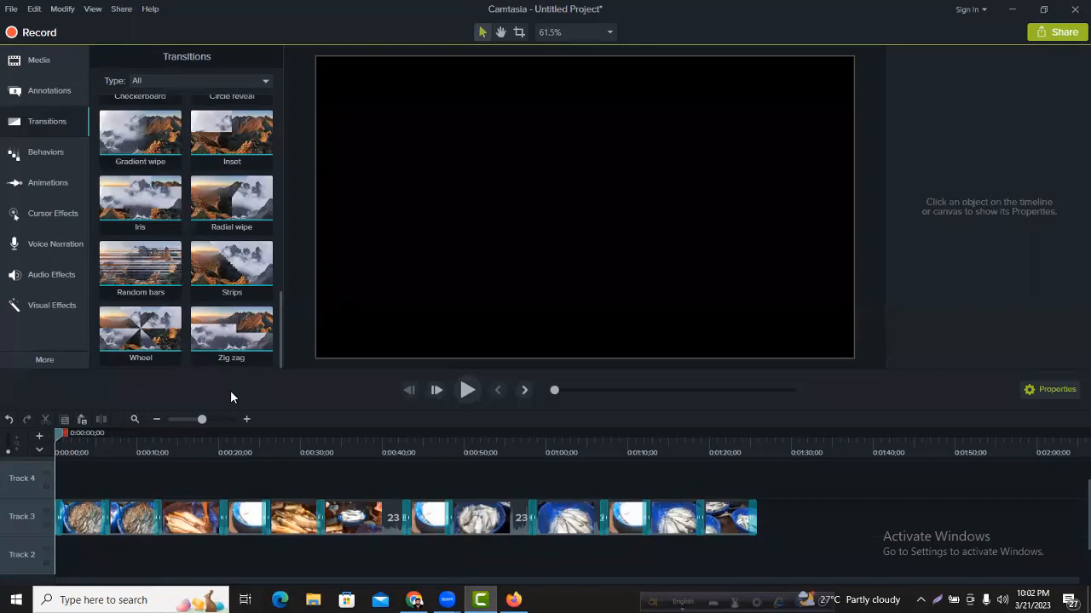
pyautogui.click(125, 264)
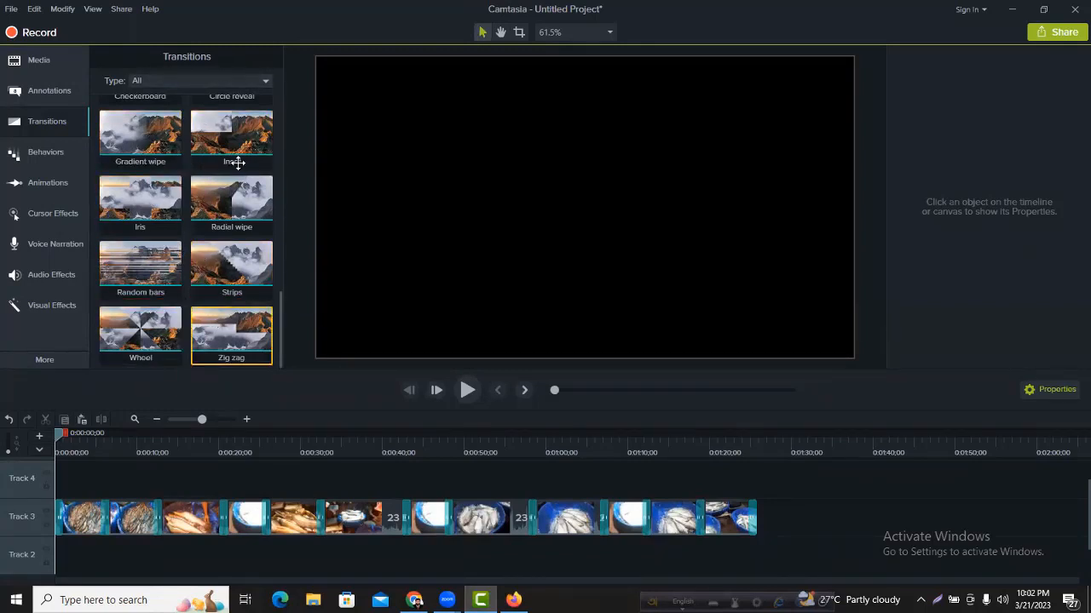
pyautogui.click(222, 224)
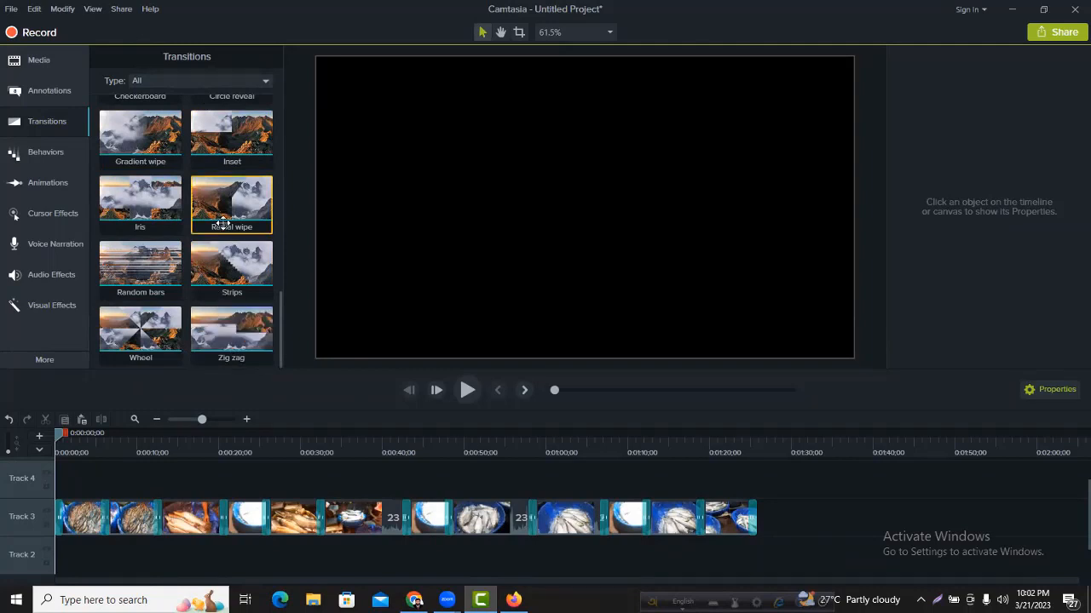